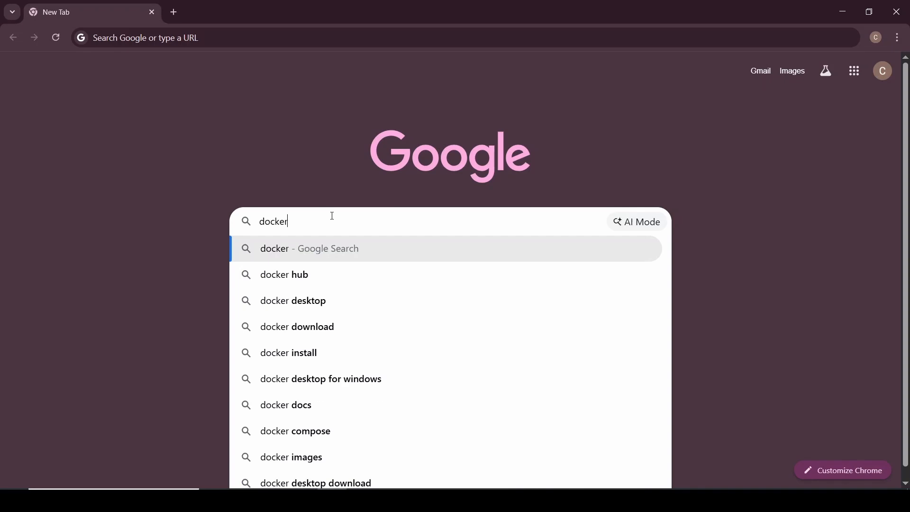
# Step: Search Google for docker and open the Docker Docs installation page for Windows from the results
pyautogui.press('Return')
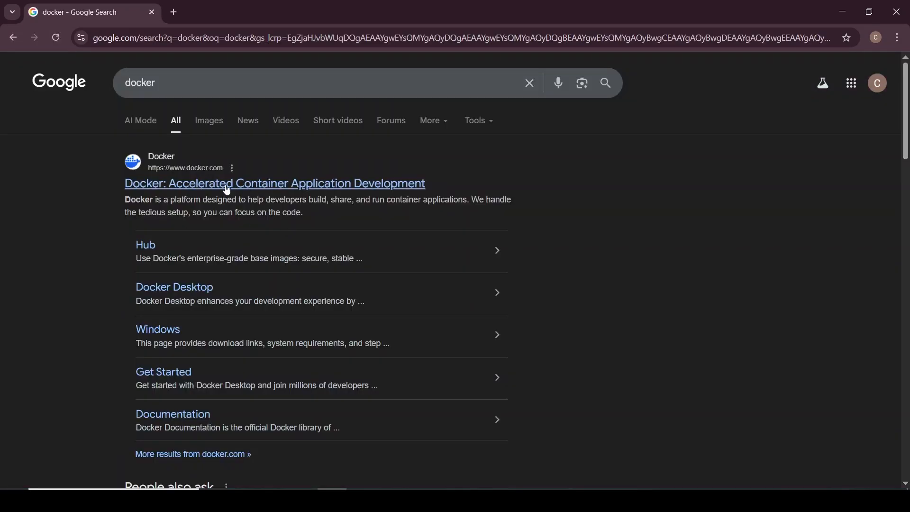
pyautogui.hotkey('ctrl', '+')
pyautogui.scroll(-2, 138, 246)
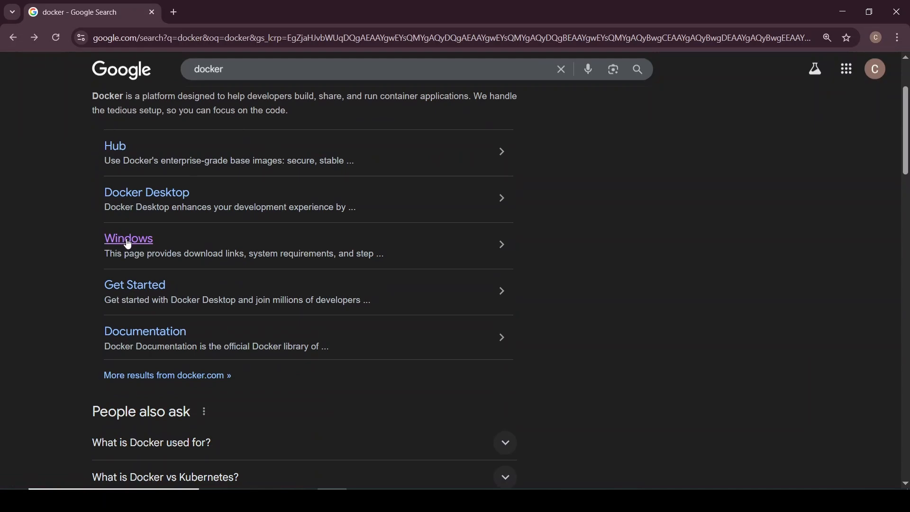
pyautogui.scroll(1, 124, 240)
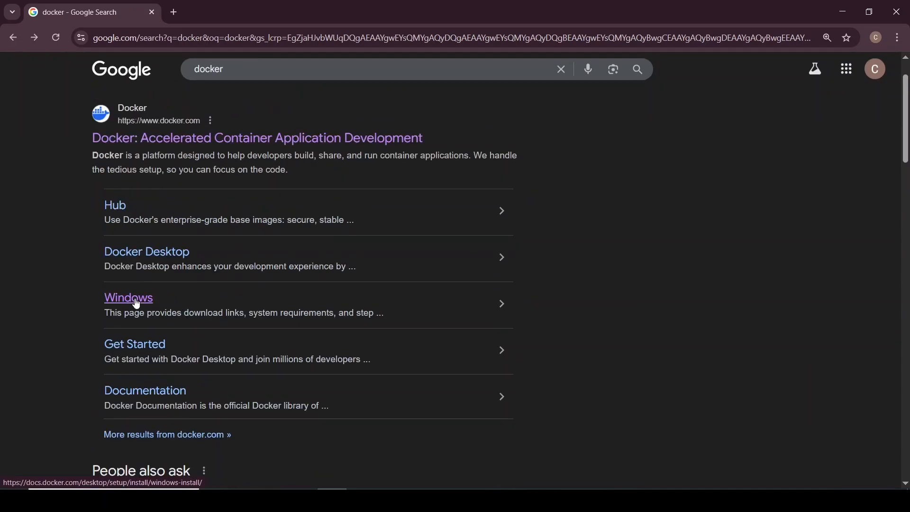
pyautogui.click(137, 302)
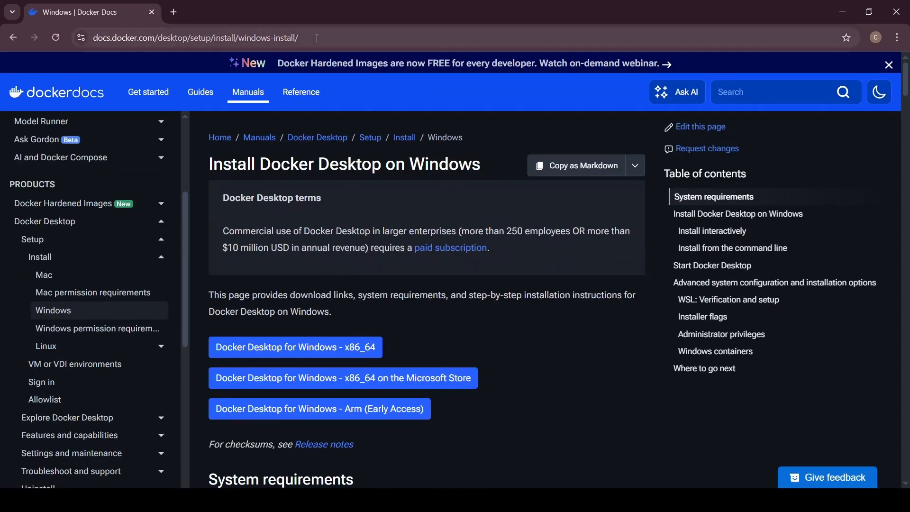
# Step: Download the Docker Desktop for Windows - x86_64 installer and check its progress in the recent download history
pyautogui.click(317, 38)
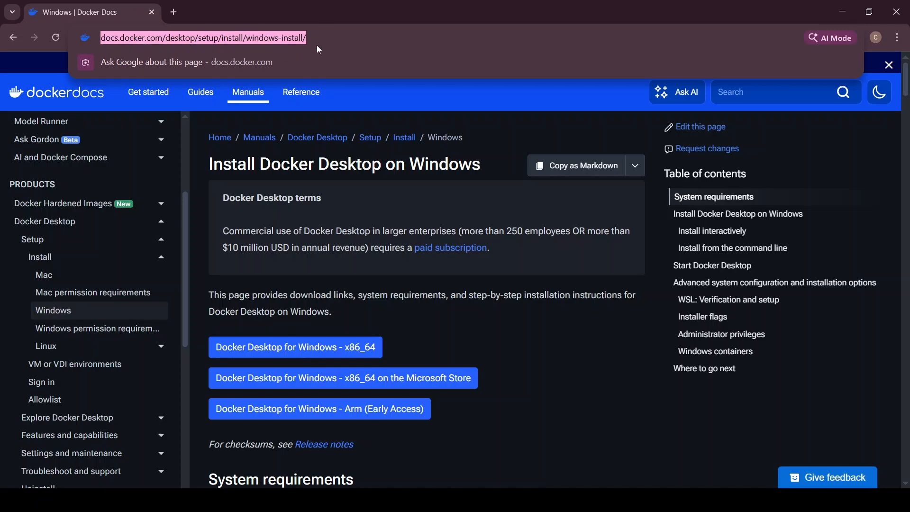
pyautogui.click(555, 279)
pyautogui.scroll(-2, 357, 219)
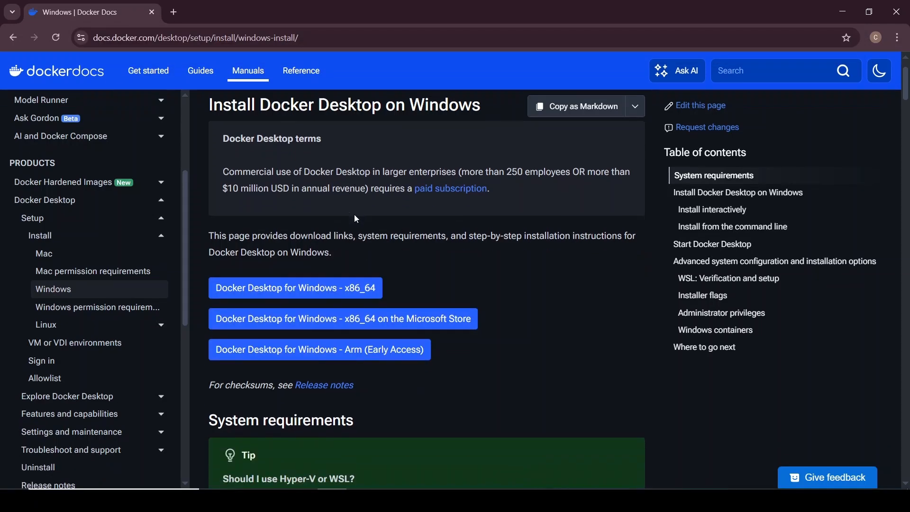
pyautogui.scroll(2, 357, 219)
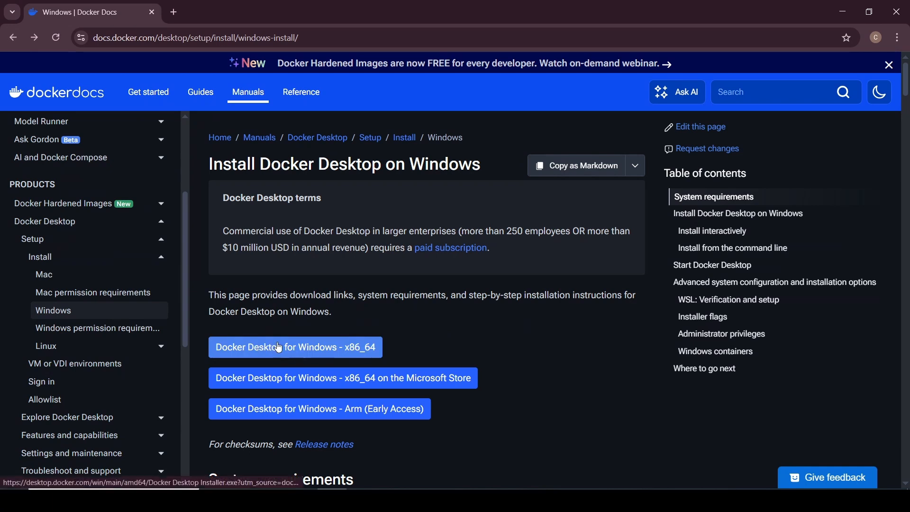
pyautogui.click(326, 355)
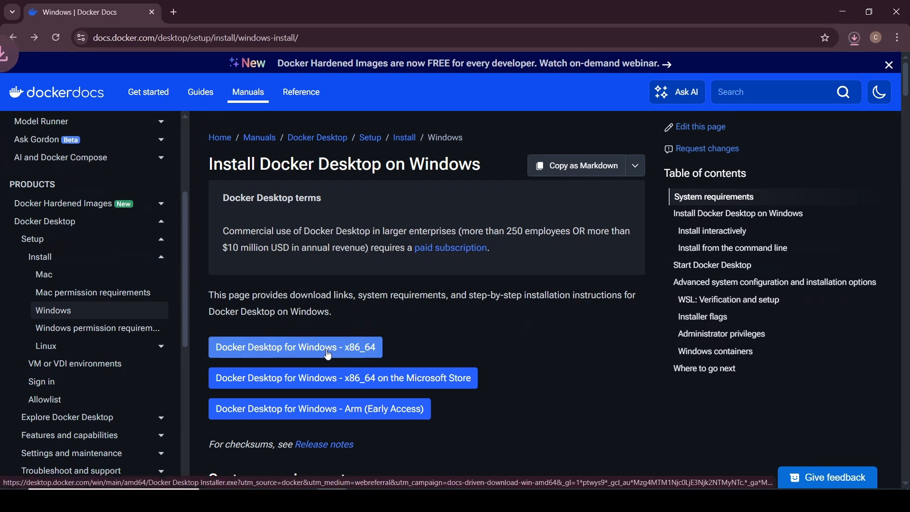
pyautogui.click(853, 41)
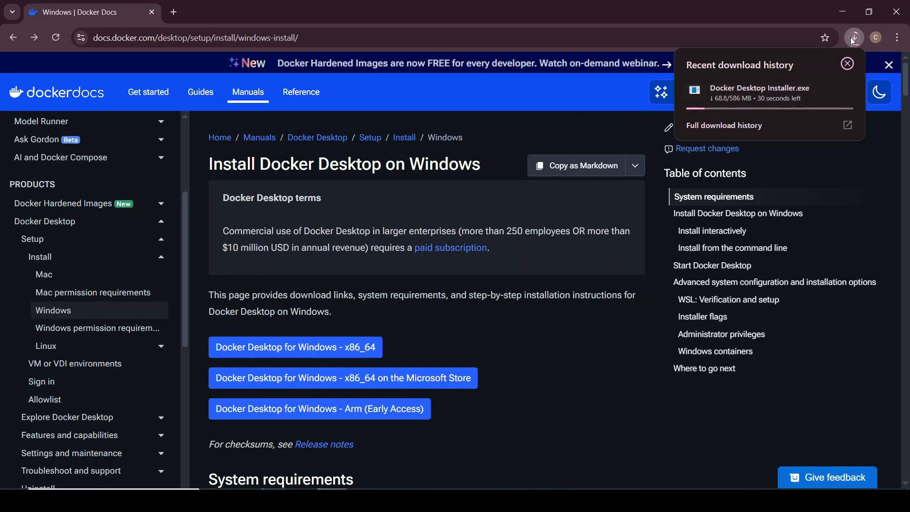
pyautogui.click(852, 37)
# Step: Open Programs and Features in Control Panel and bring up the list for turning Windows features on or off
pyautogui.scroll(-4, 389, 315)
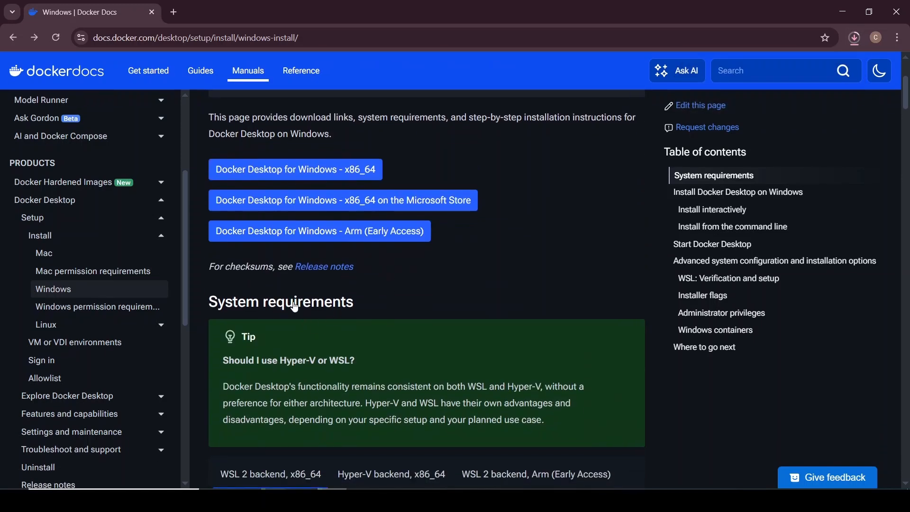
pyautogui.scroll(-4, 318, 265)
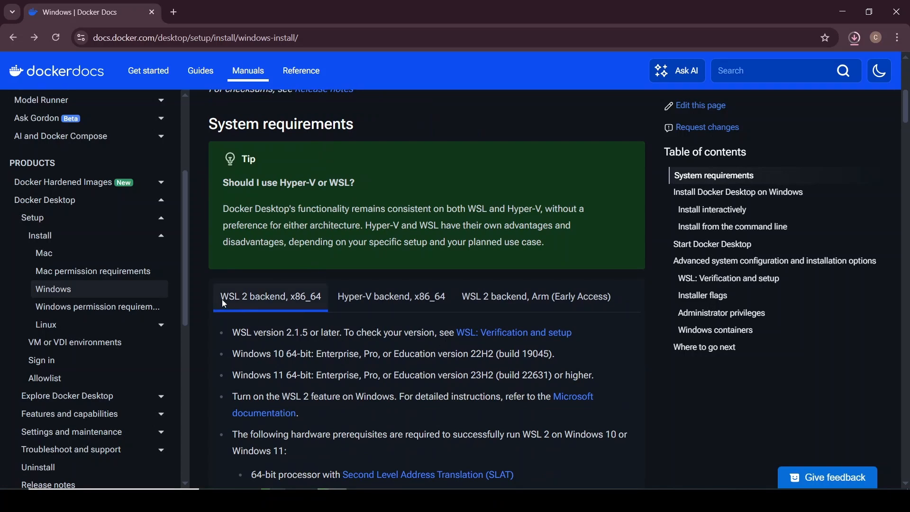
pyautogui.scroll(-1, 338, 364)
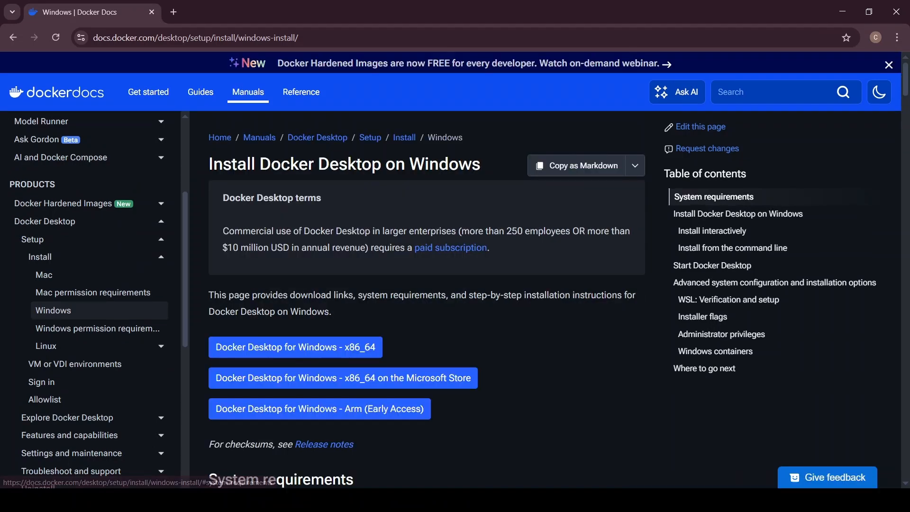
pyautogui.press('super')
pyautogui.write('c')
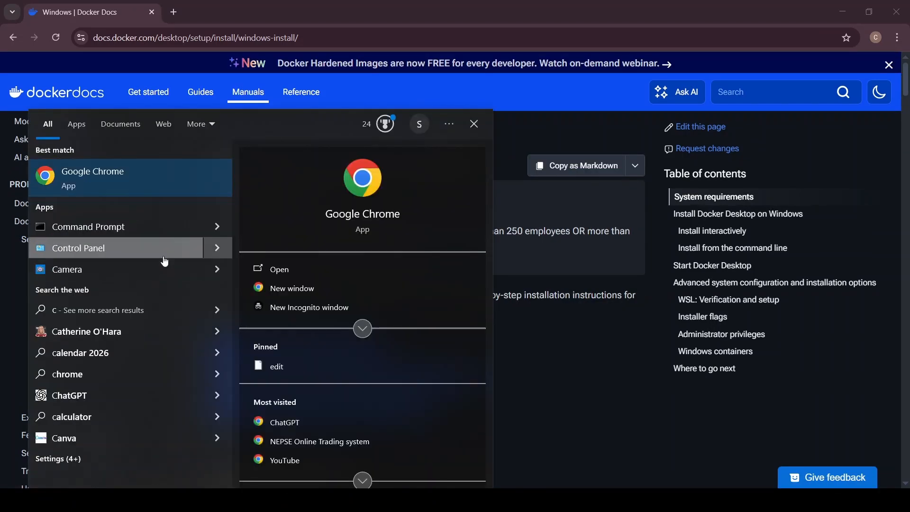
pyautogui.write('o')
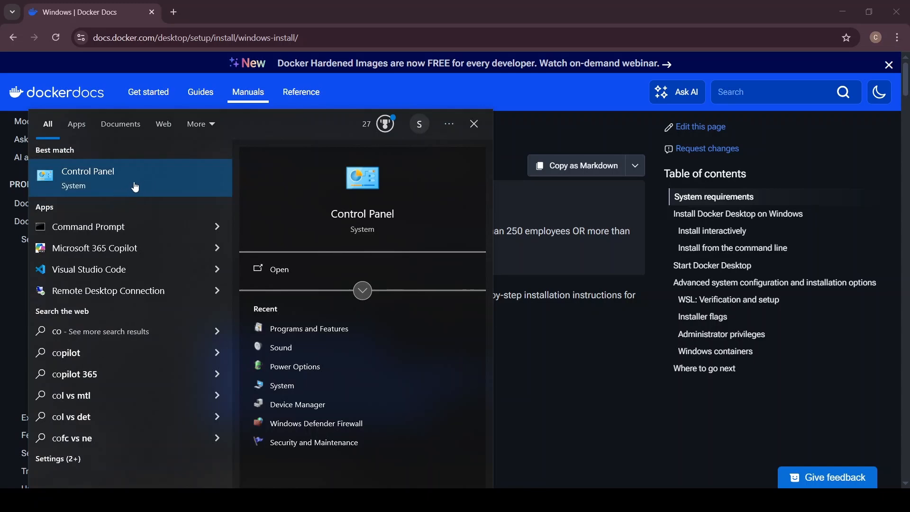
pyautogui.click(136, 189)
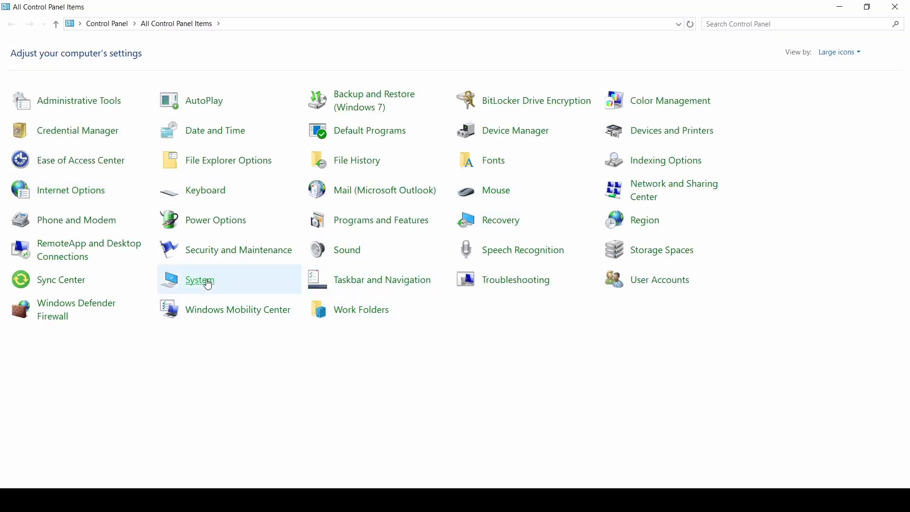
pyautogui.click(363, 225)
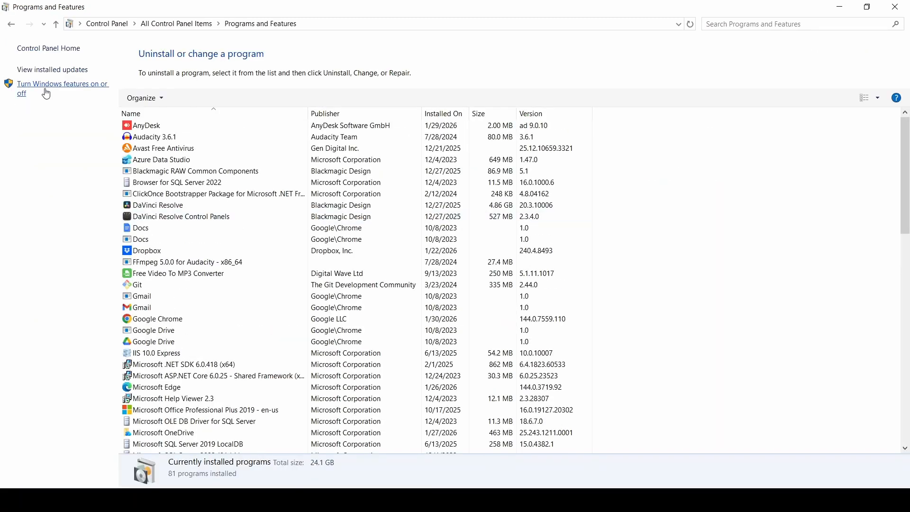
pyautogui.click(82, 94)
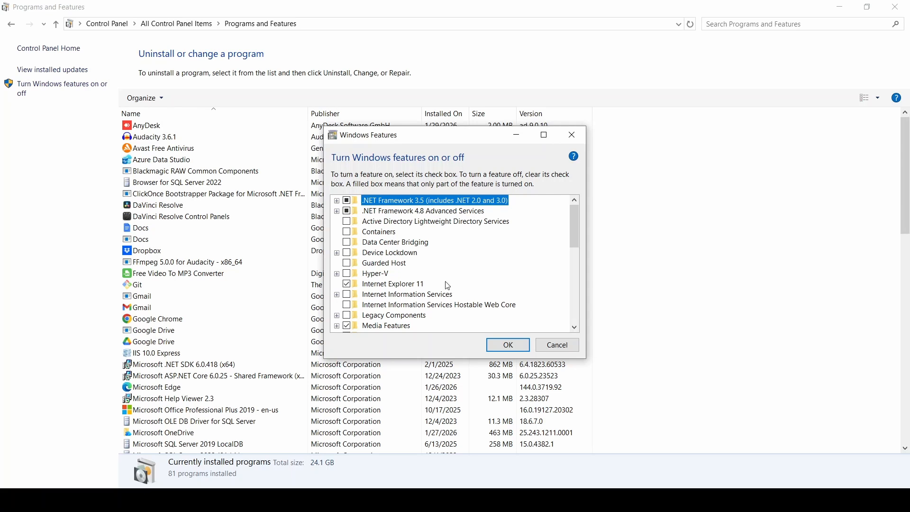
# Step: Check whether Virtual Machine Platform and Windows Subsystem for Linux are enabled, accept the feature list and close Control Panel
pyautogui.moveTo(578, 229); pyautogui.dragTo(564, 324)
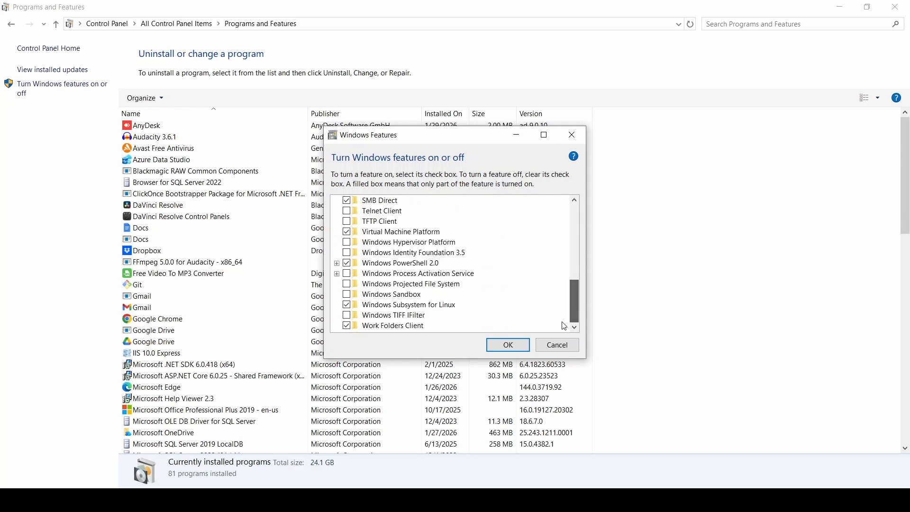
pyautogui.scroll(1, 408, 280)
pyautogui.scroll(-1, 413, 270)
pyautogui.scroll(-1, 419, 263)
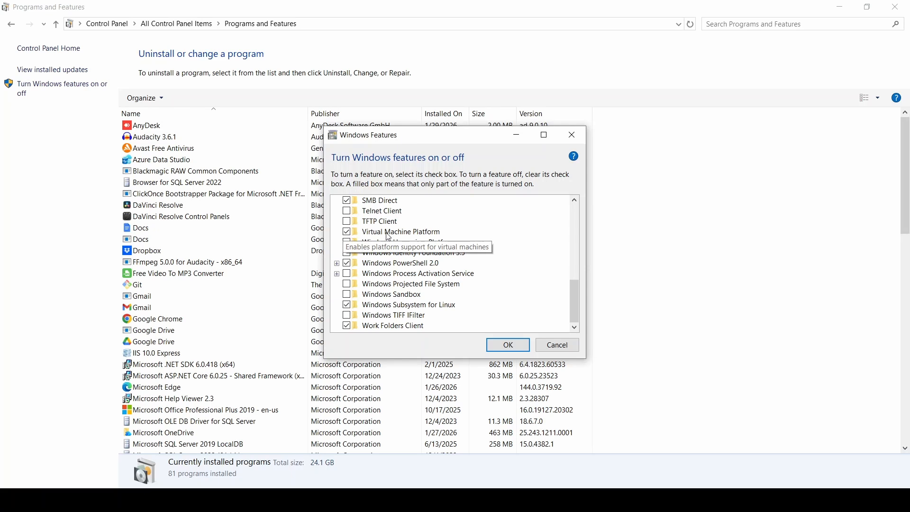
pyautogui.click(518, 351)
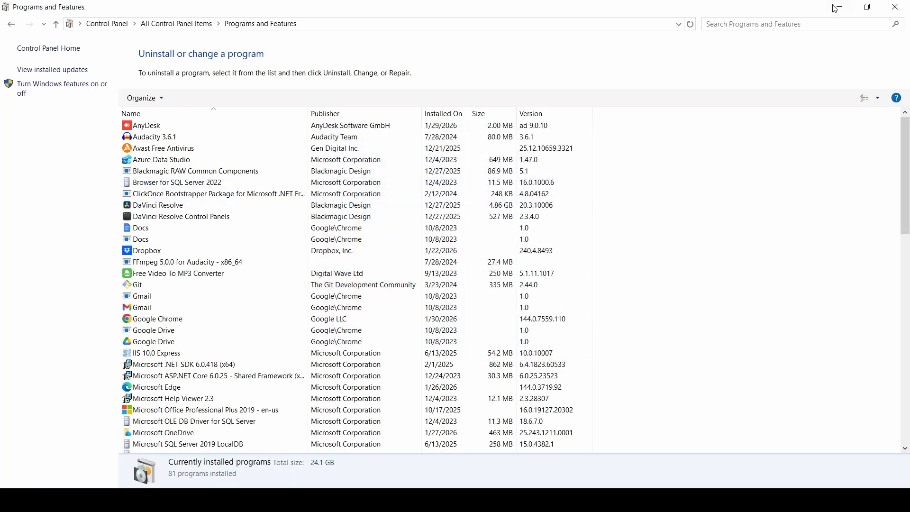
pyautogui.click(908, 7)
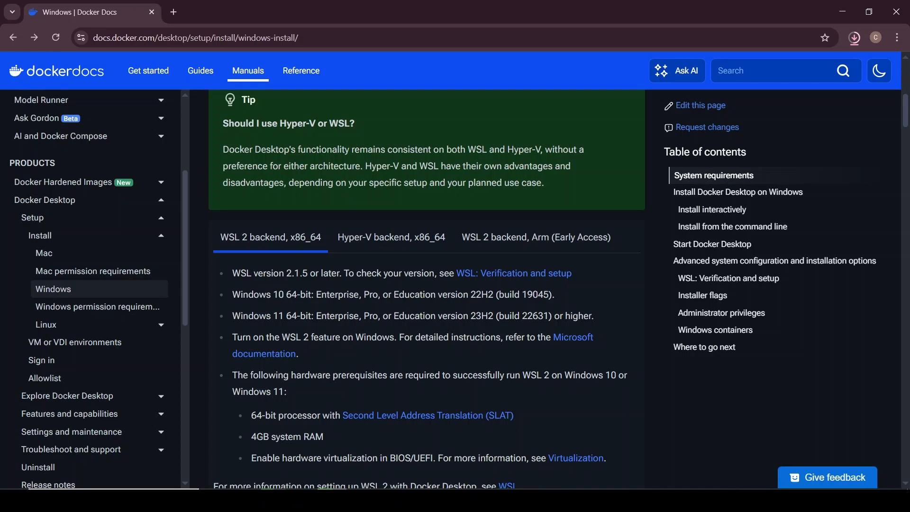
# Step: Open Command Prompt as administrator and allow it to make changes
pyautogui.click(135, 500)
pyautogui.write('cmd')
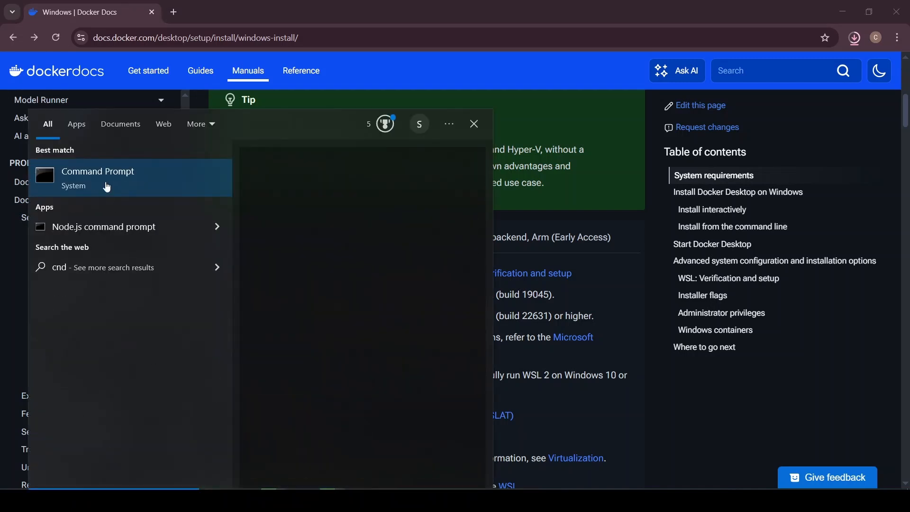
pyautogui.rightClick(156, 187)
pyautogui.click(176, 207)
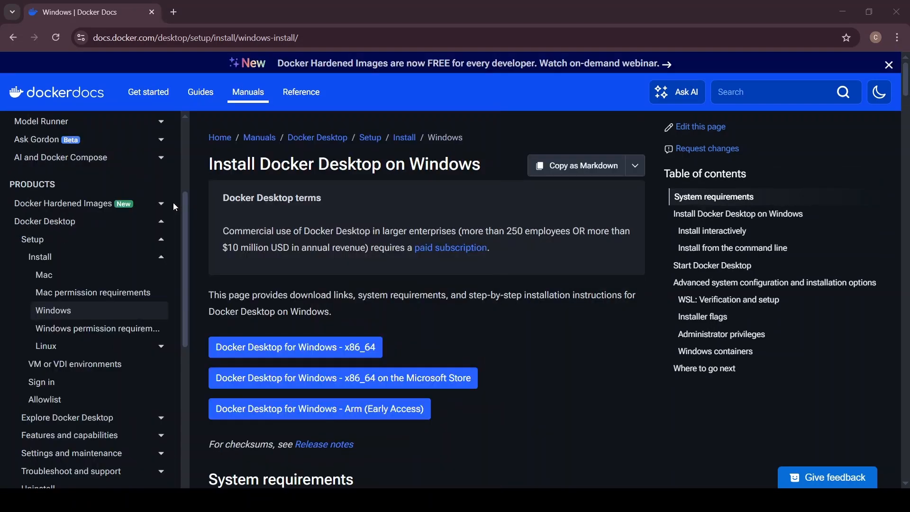
pyautogui.click(590, 115)
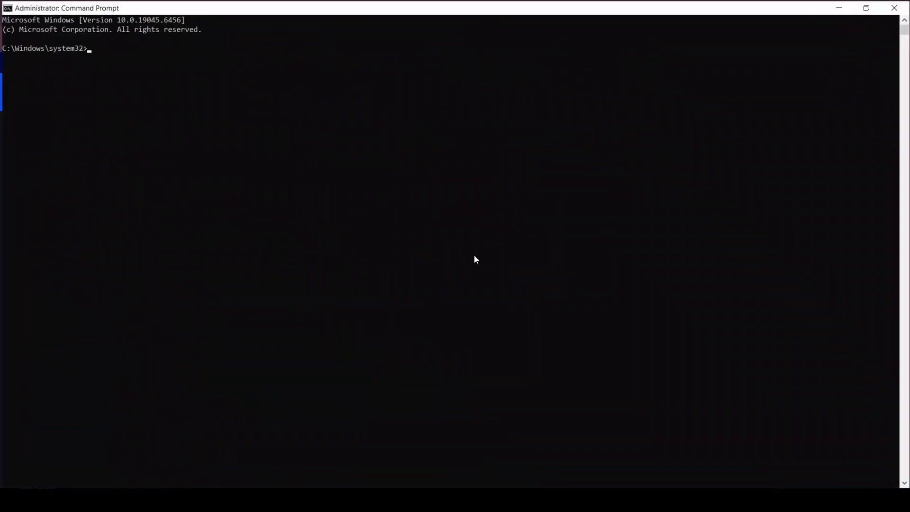
# Step: Run wsl to check for a Linux distribution, and install the default one with wsl --install
pyautogui.keyDown('ctrl'); pyautogui.scroll(5, 473, 258); pyautogui.keyUp('ctrl')
pyautogui.write('wsl')
pyautogui.press('Return')
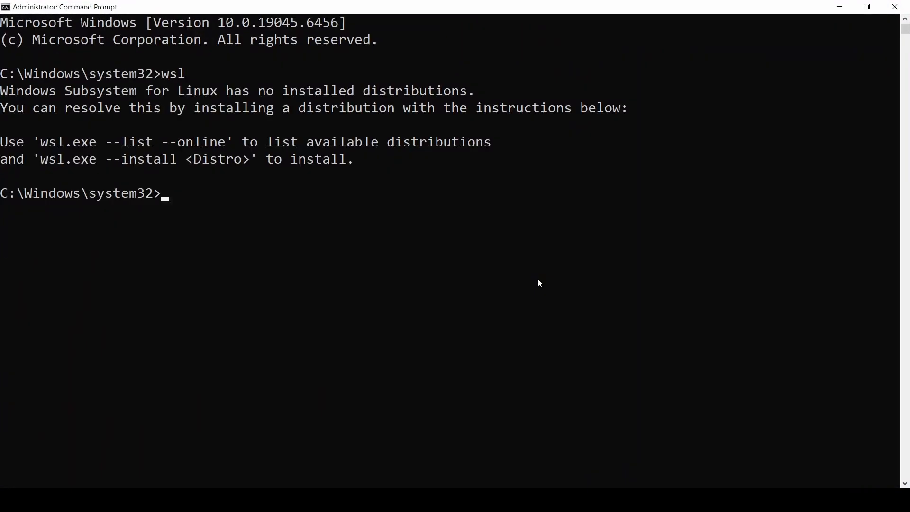
pyautogui.write('wsl --install')
pyautogui.press('Return')
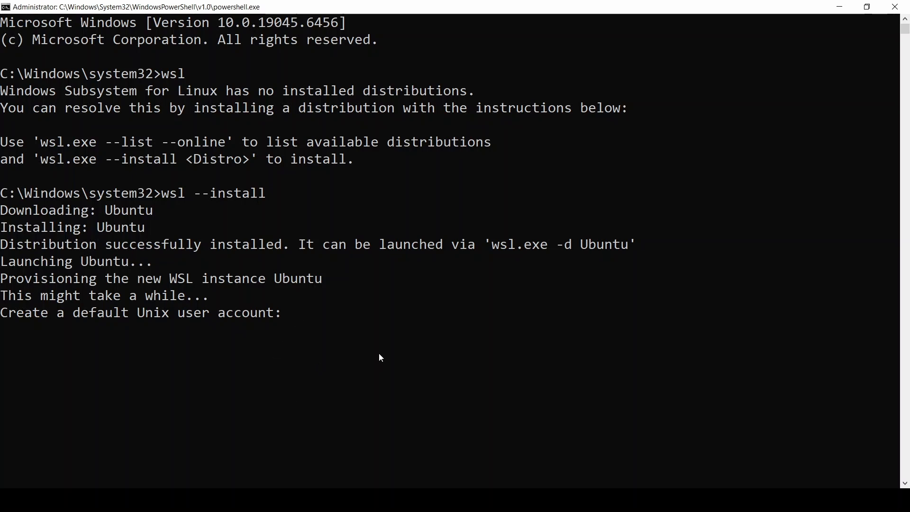
# Step: Try to create the default Unix user account with the capitalised username User
pyautogui.write('User')
pyautogui.press('Return')
# Step: Create the default Unix user account with the lowercase username user, and enter and retype its new password
pyautogui.write('dmin')
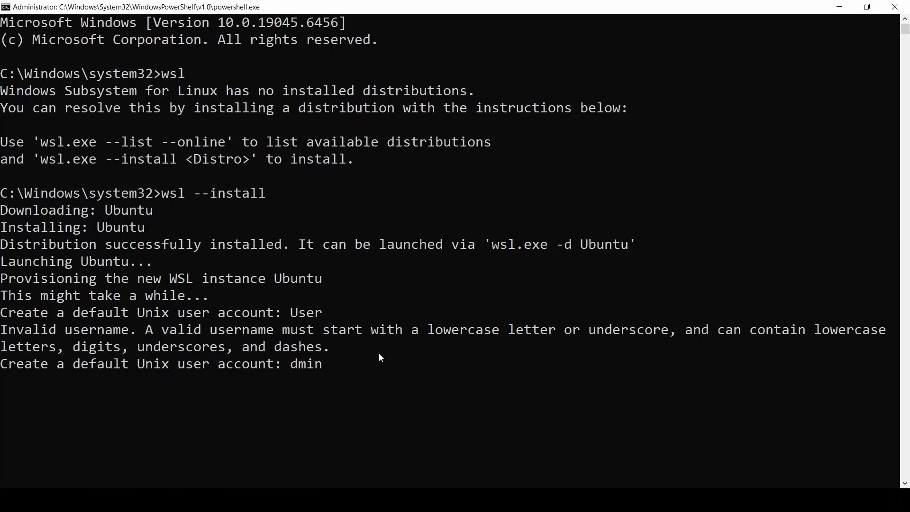
pyautogui.press('BackSpace')
pyautogui.press('BackSpace')
pyautogui.press('BackSpace')
pyautogui.press('BackSpace')
pyautogui.write('user')
pyautogui.press('Return')
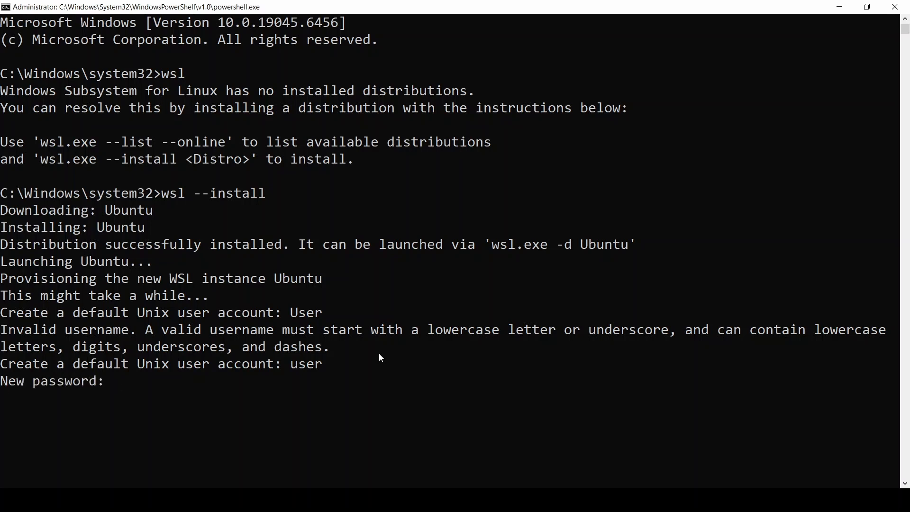
pyautogui.press('Return')
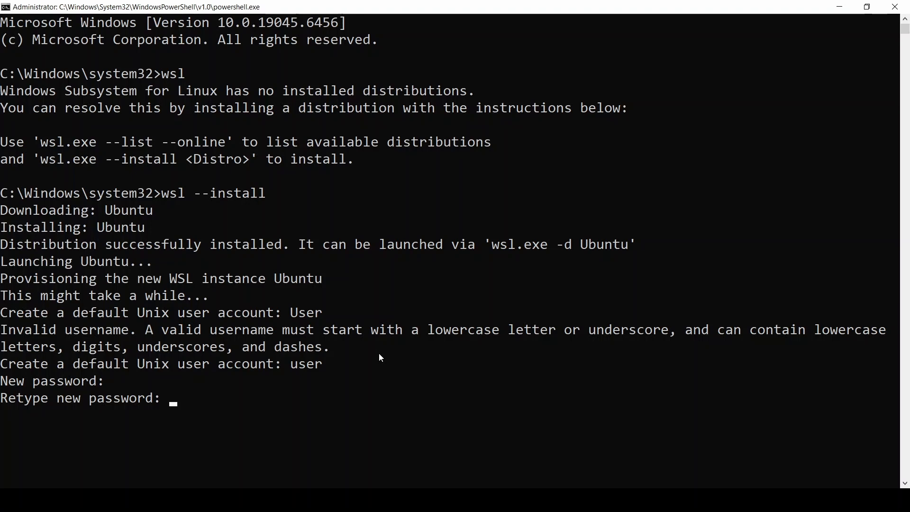
pyautogui.press('Return')
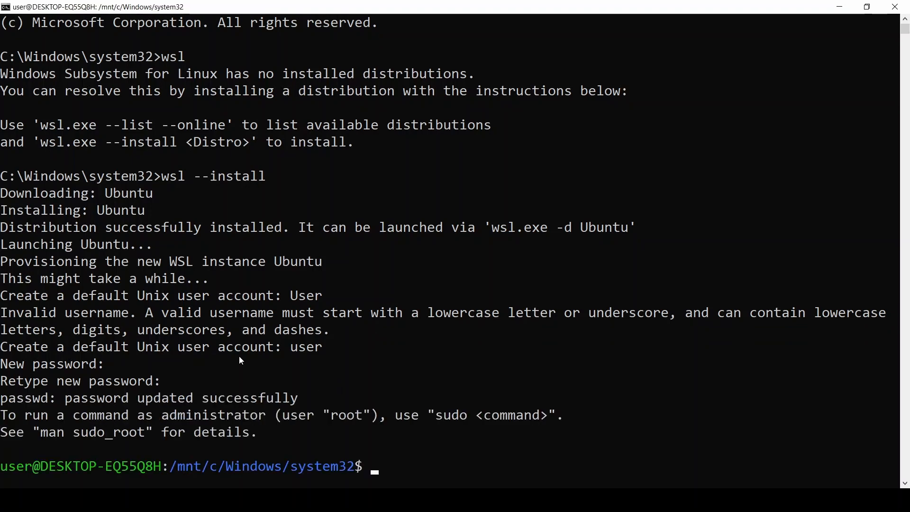
# Step: Close the Ubuntu terminal session and open a new regular Command Prompt window
pyautogui.scroll(-2, 191, 409)
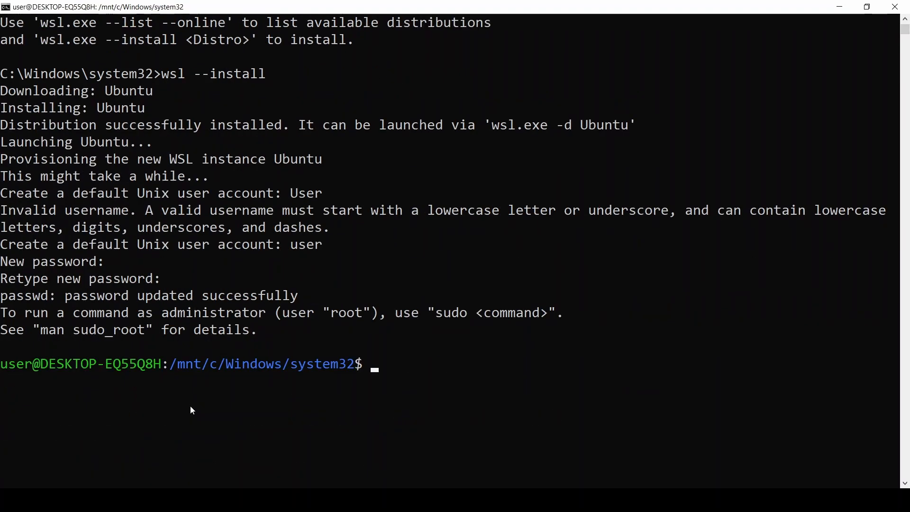
pyautogui.scroll(1, 192, 411)
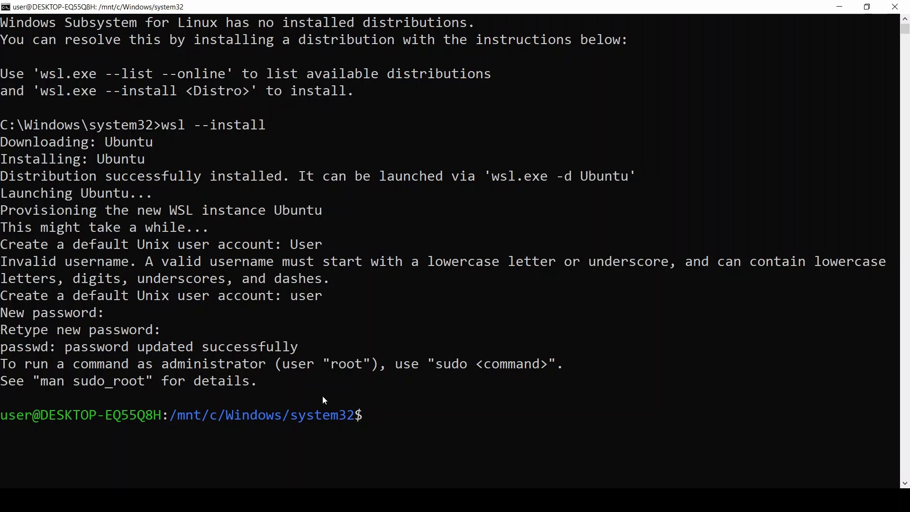
pyautogui.scroll(2, 321, 401)
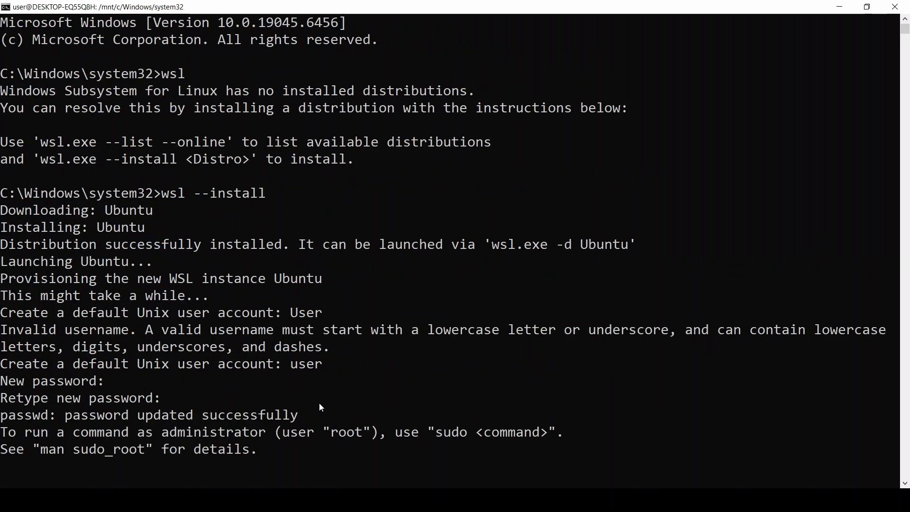
pyautogui.click(896, 7)
pyautogui.press('super')
pyautogui.write('c')
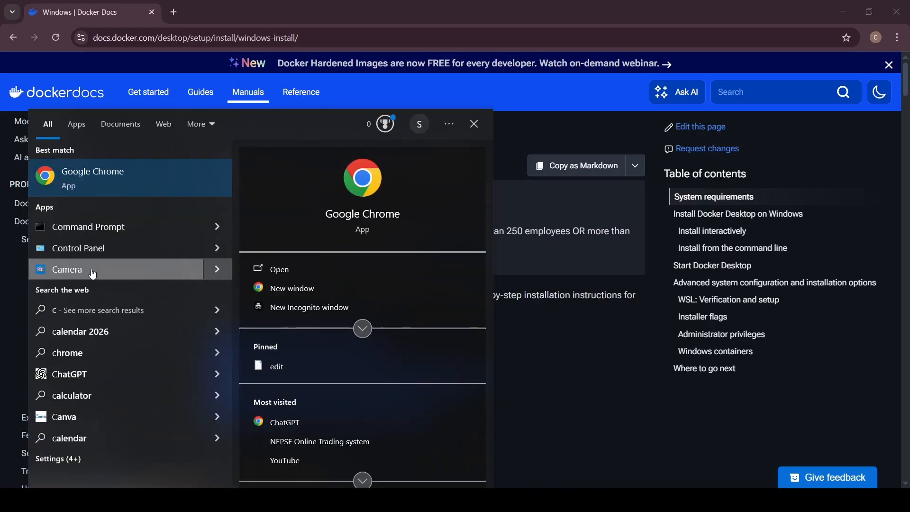
pyautogui.click(93, 239)
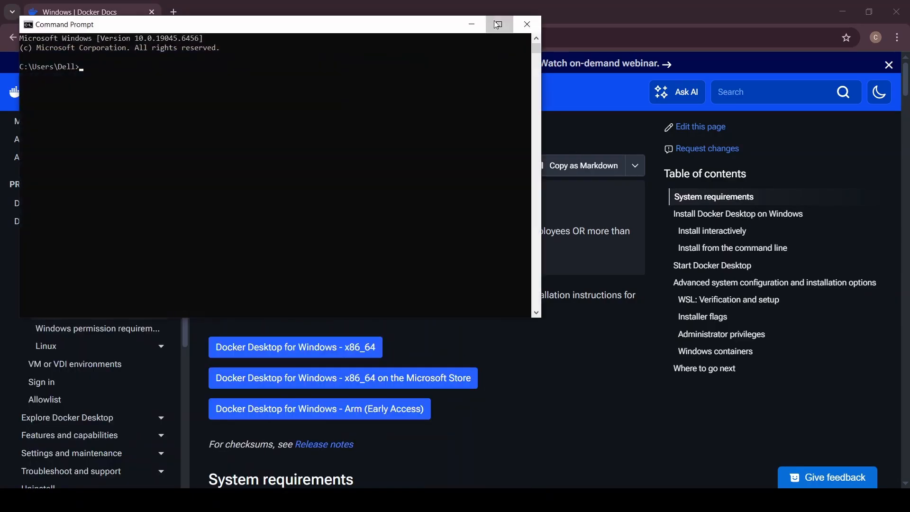
# Step: Run wsl --version in the maximised Command Prompt and compare the installed WSL version with the requirement in the Docker docs
pyautogui.press('super+Up')
pyautogui.scroll(2, 475, 201)
pyautogui.write('wsl')
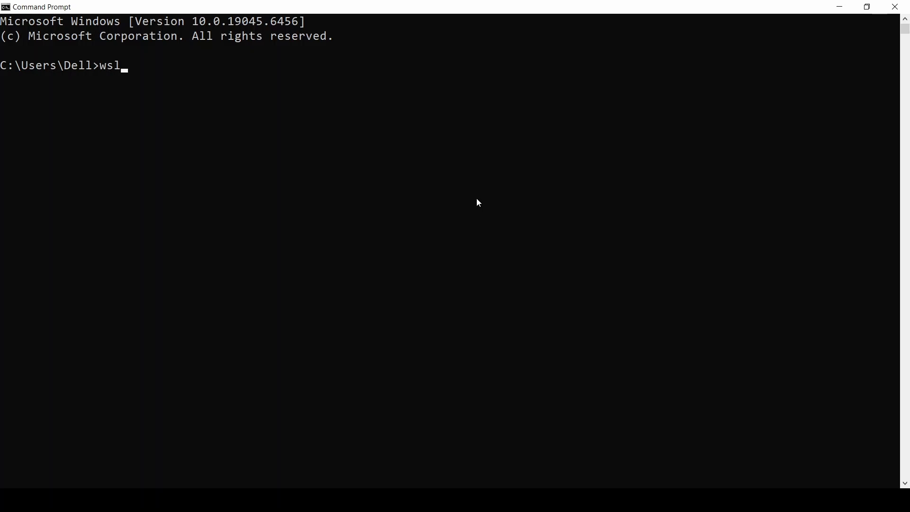
pyautogui.scroll(1, 523, 252)
pyautogui.write('--versi')
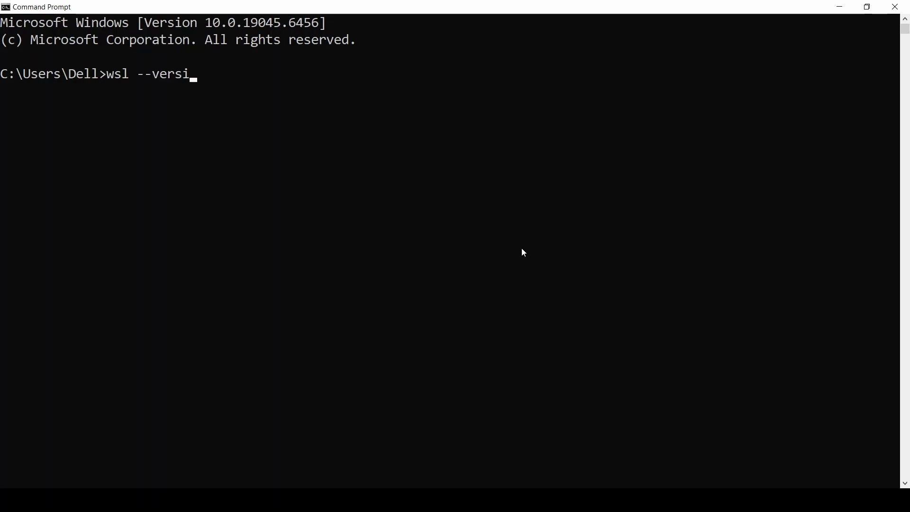
pyautogui.write('on')
pyautogui.press('Return')
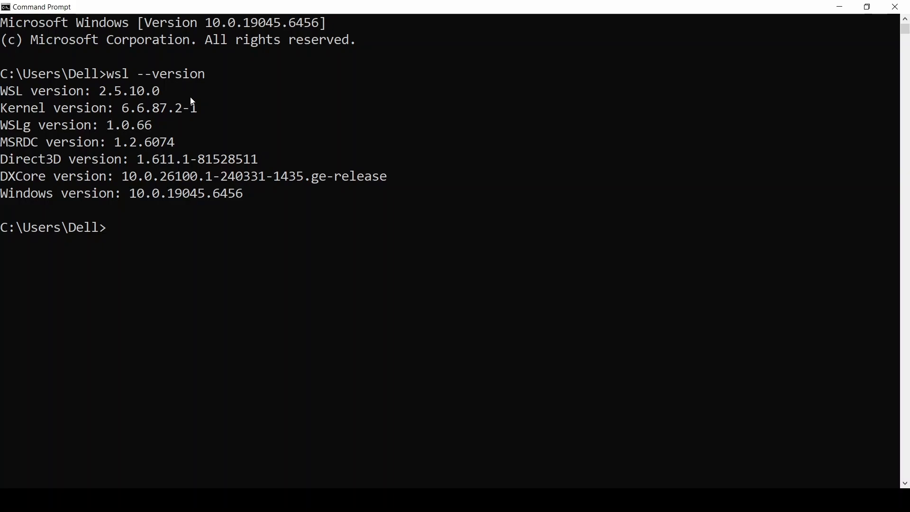
pyautogui.hotkey('alt', 'Tab')
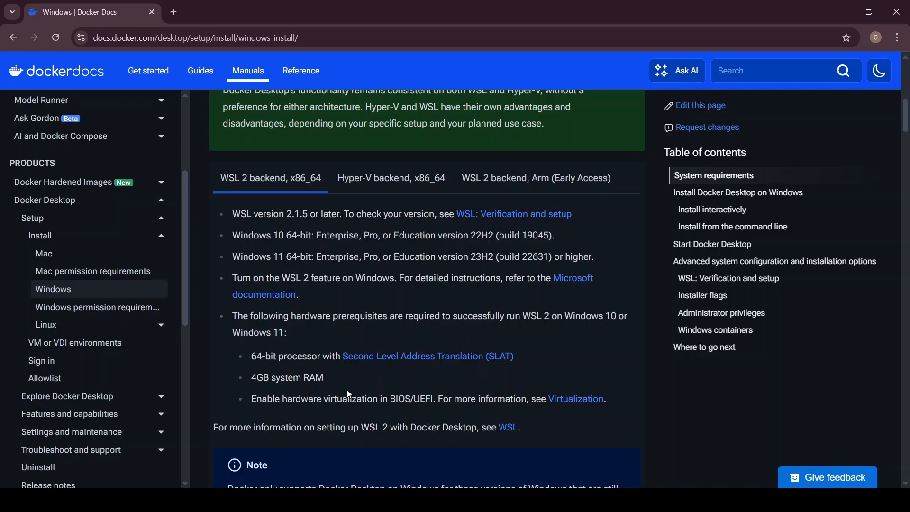
pyautogui.hotkey('alt', 'Tab')
# Step: Open the Downloads folder through This PC and launch the Docker Desktop installer
pyautogui.press('super')
pyautogui.write('th')
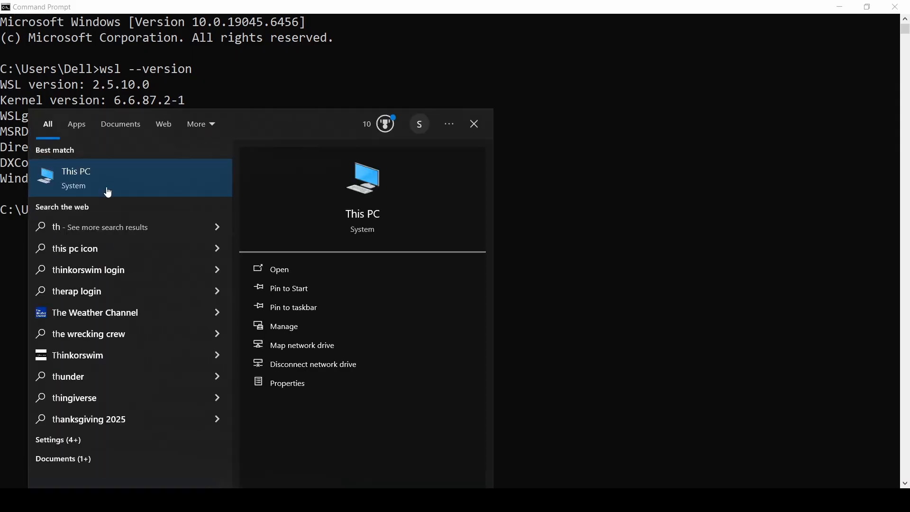
pyautogui.click(108, 192)
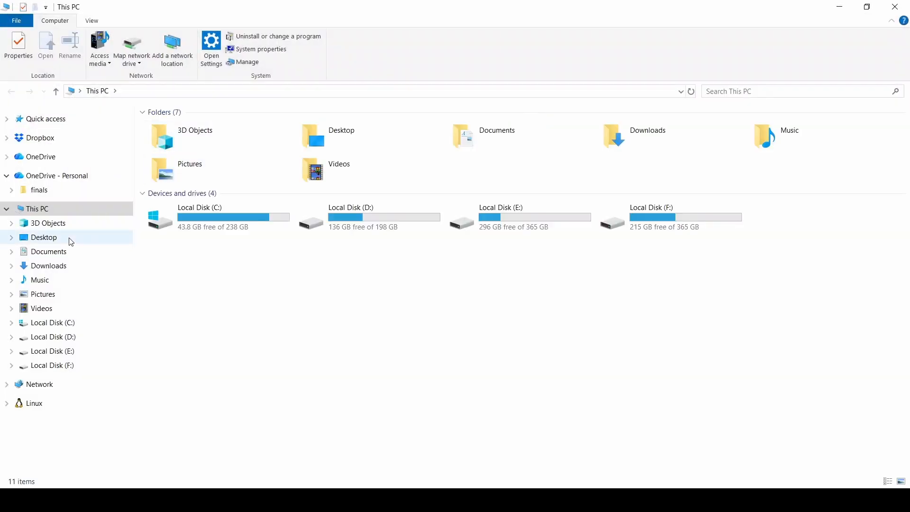
pyautogui.click(56, 266)
pyautogui.doubleClick(162, 143)
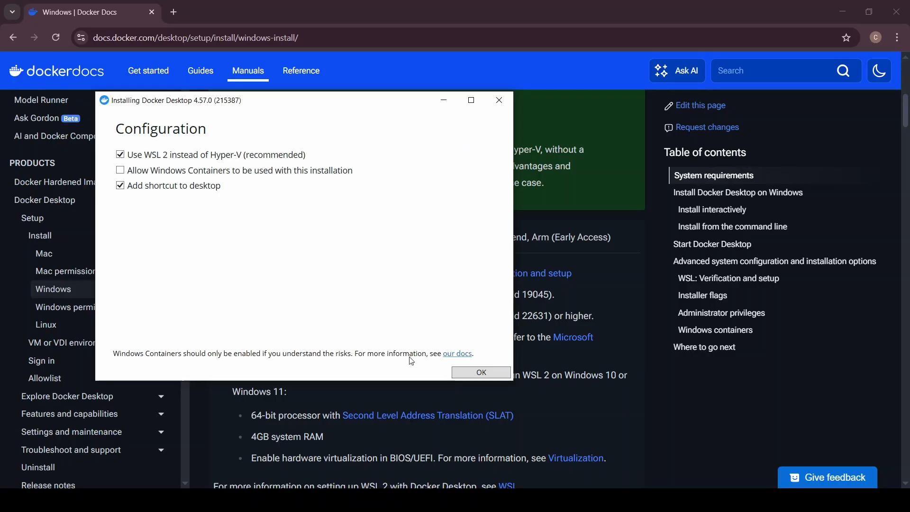
# Step: Install Docker Desktop using WSL 2 instead of Hyper-V with a desktop shortcut and no Windows Containers, and close the finished installer
pyautogui.click(482, 373)
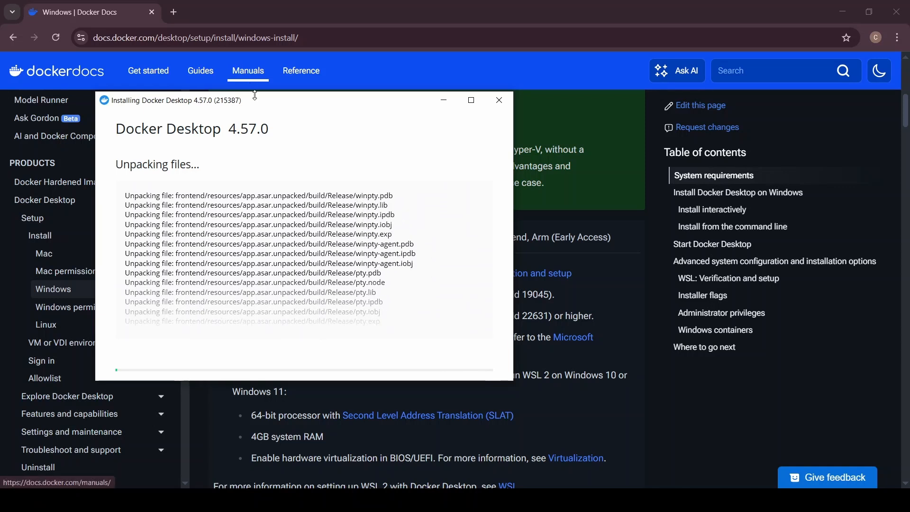
pyautogui.moveTo(257, 105); pyautogui.dragTo(343, 116)
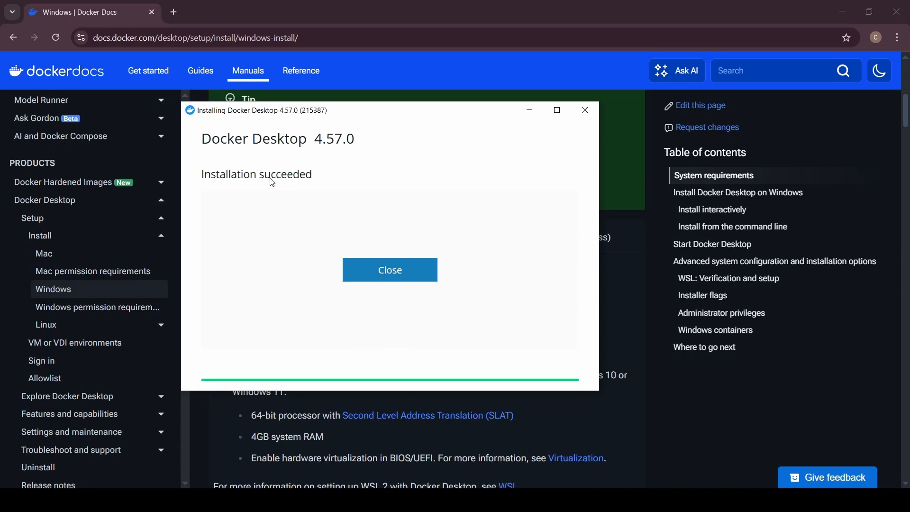
pyautogui.click(386, 276)
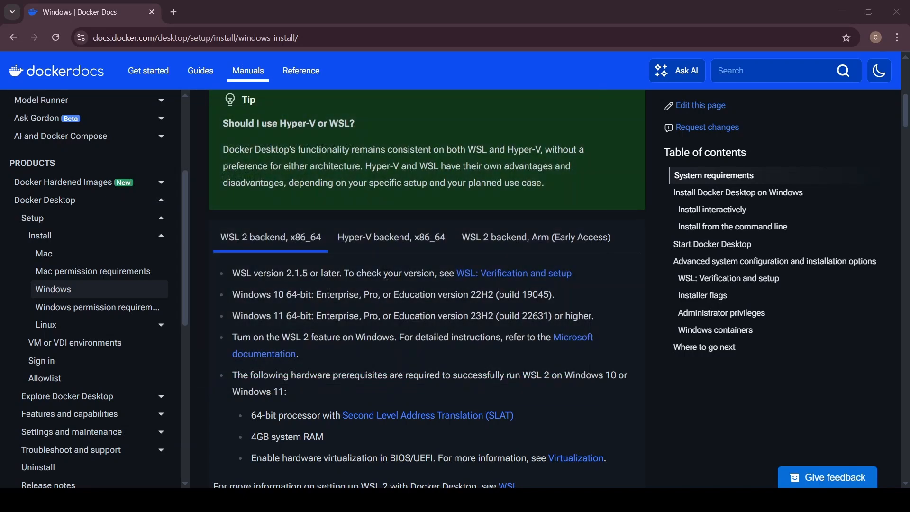
# Step: Open a new maximised Command Prompt and check the Docker installation with docker --version
pyautogui.scroll(-1, 349, 394)
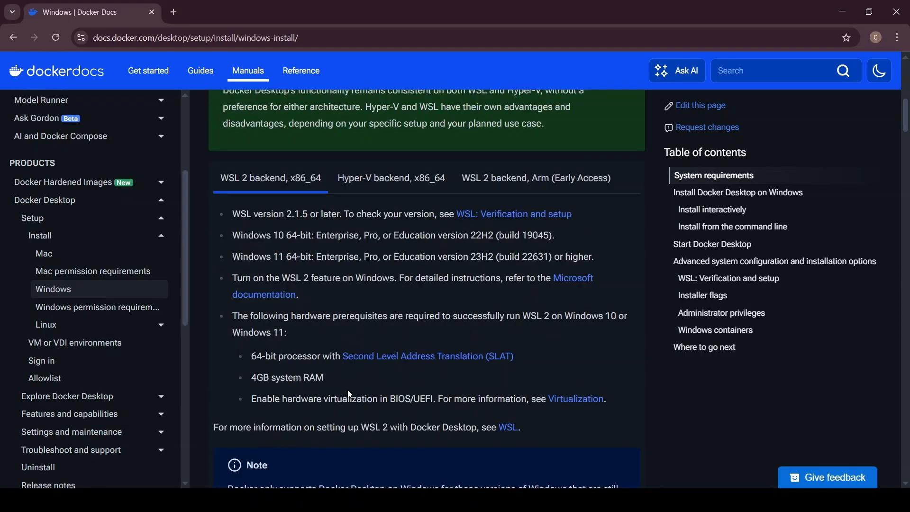
pyautogui.scroll(7, 348, 394)
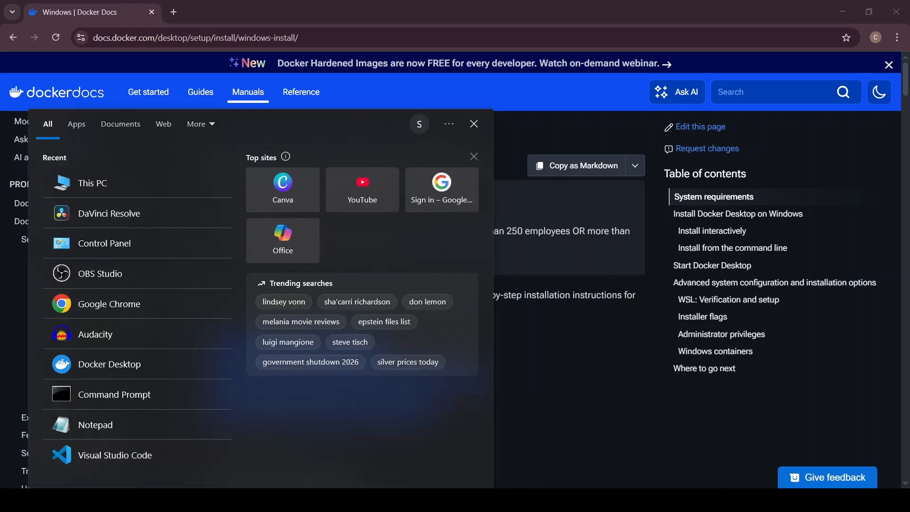
pyautogui.write('cmd')
pyautogui.click(101, 182)
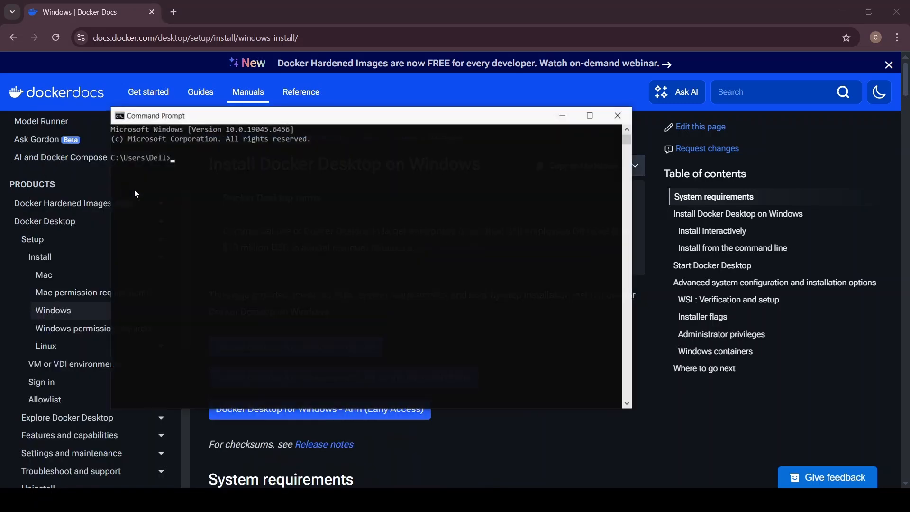
pyautogui.click(593, 113)
pyautogui.scroll(2, 423, 240)
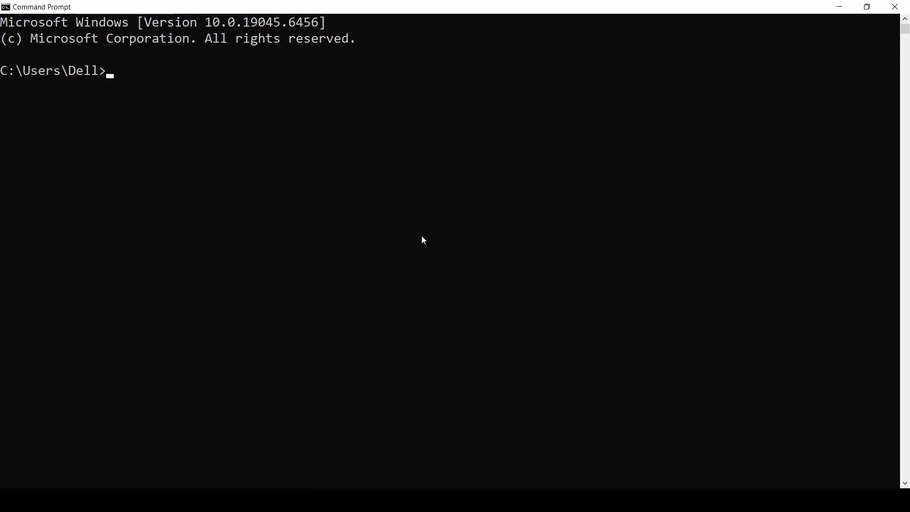
pyautogui.write('docker')
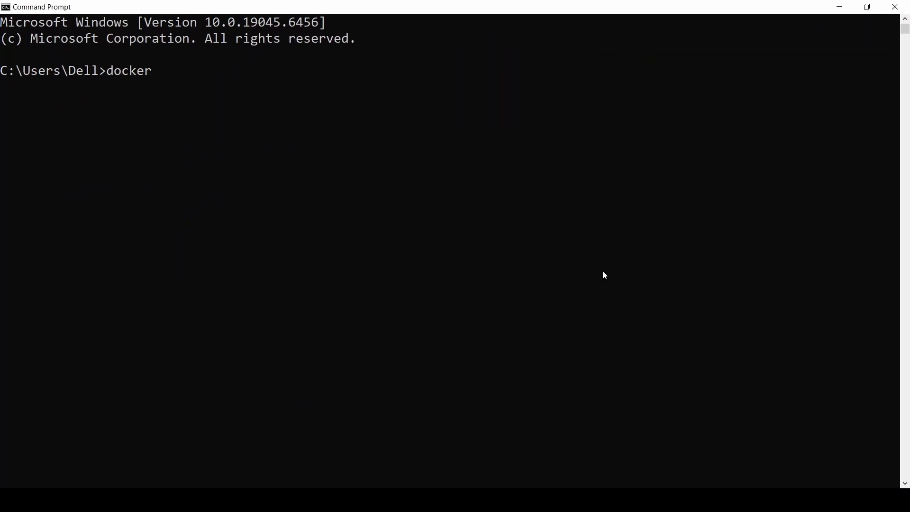
pyautogui.write(' --version')
pyautogui.press('Return')
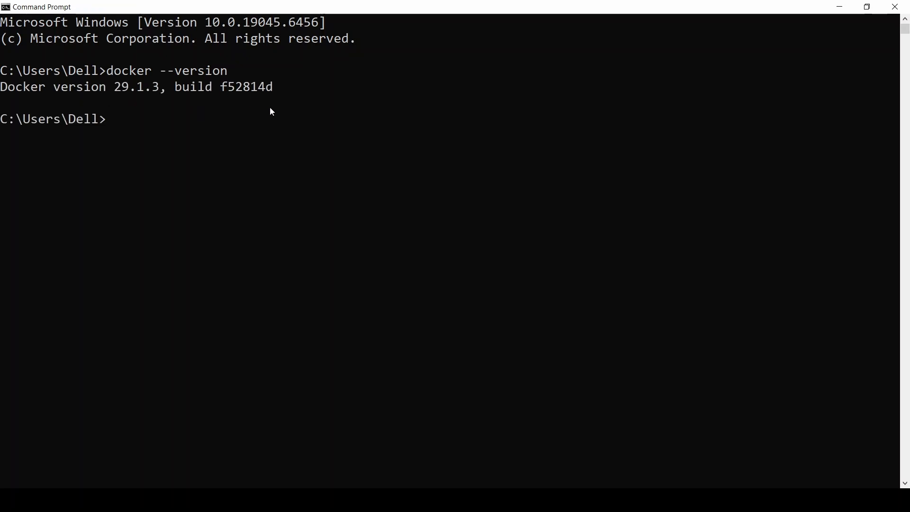
# Step: Leave the Command Prompt, search Windows for Docker Desktop and launch the app
pyautogui.hotkey('alt', 'Tab')
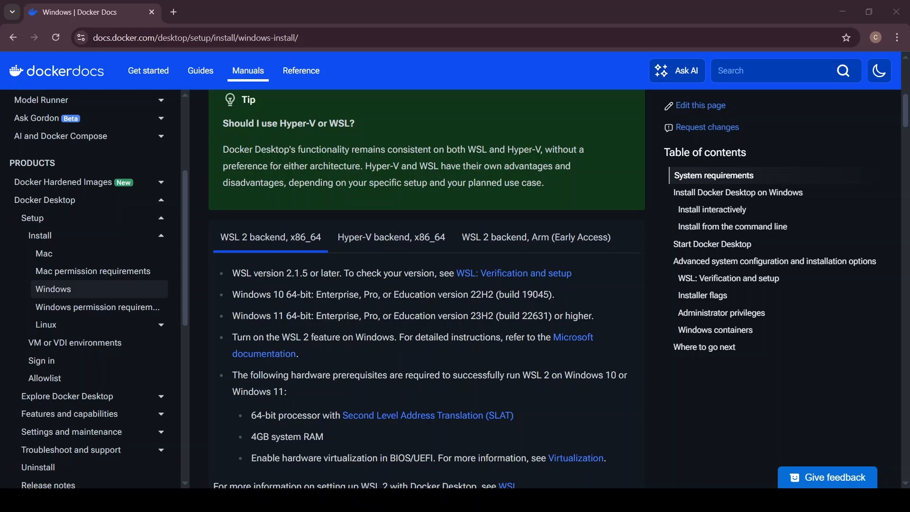
pyautogui.press('super')
pyautogui.write('dock')
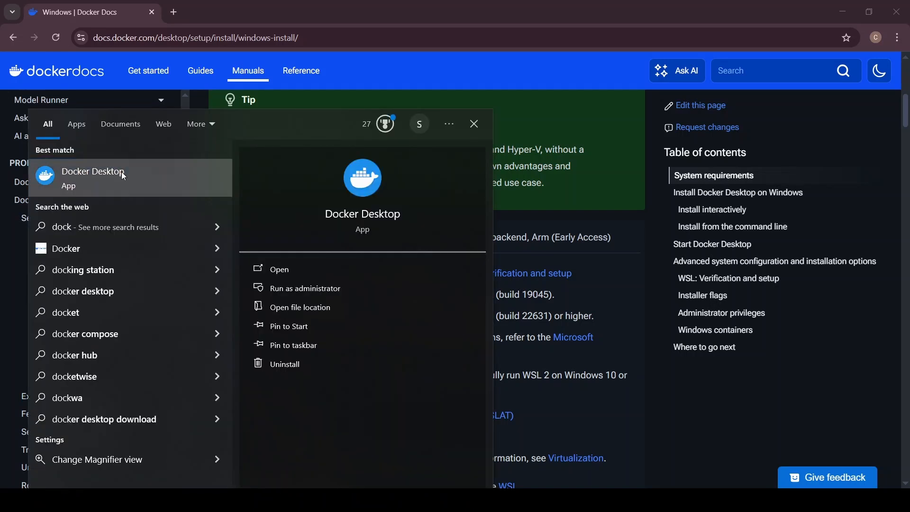
pyautogui.click(125, 177)
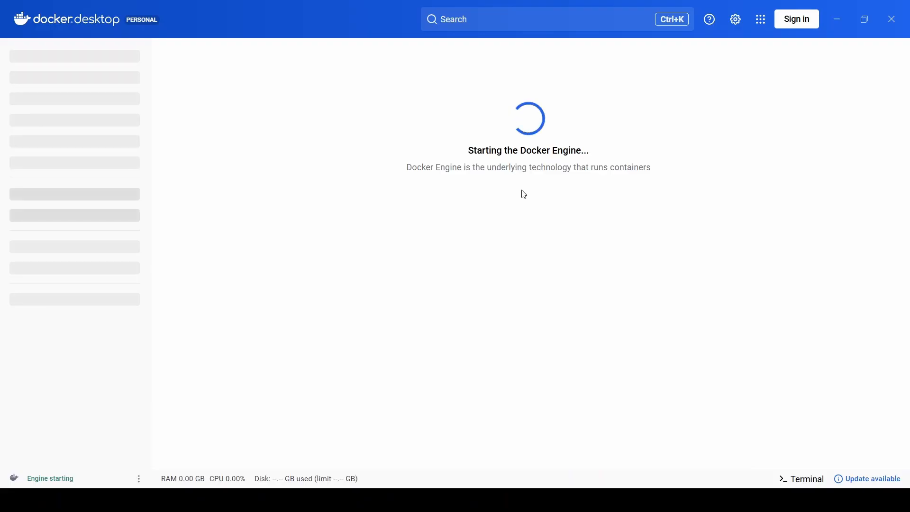